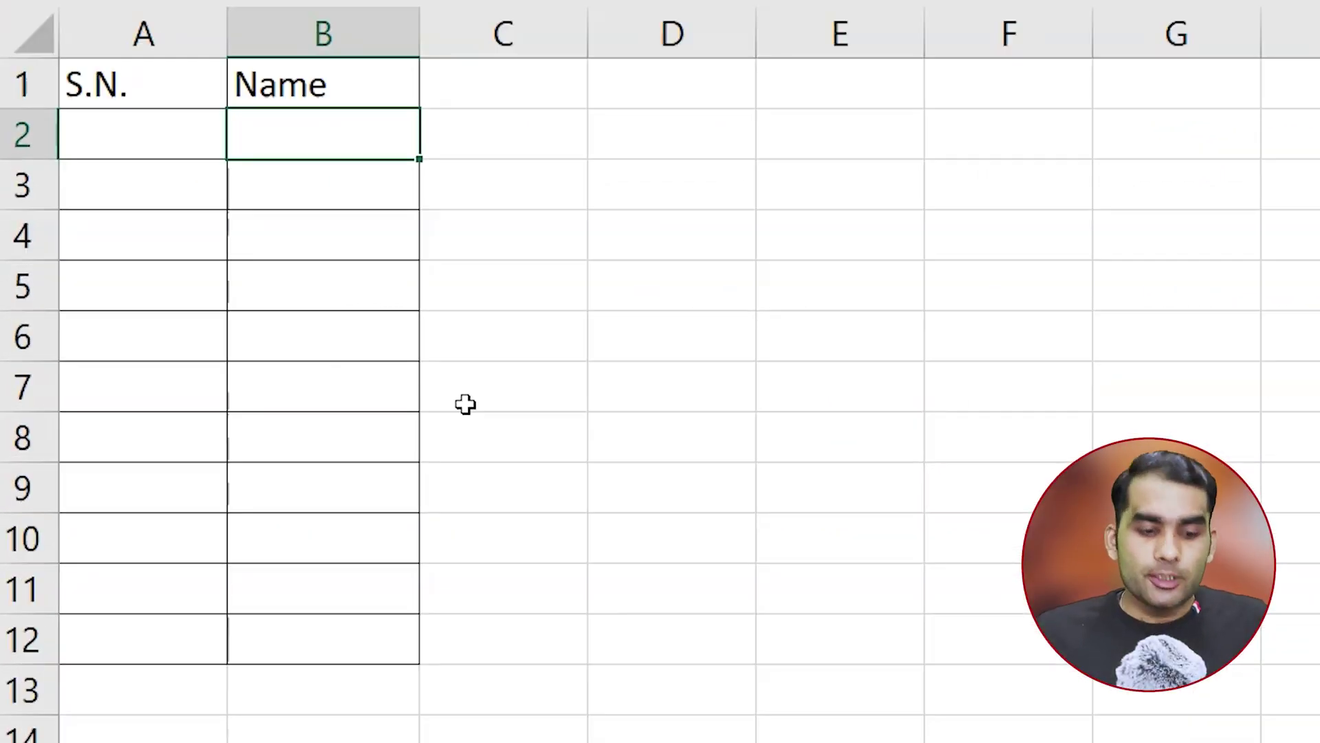
# Step: Enter amir in B2, raju in B3 and raman in B7, leaving rows 4–6 empty
pyautogui.write('amir')
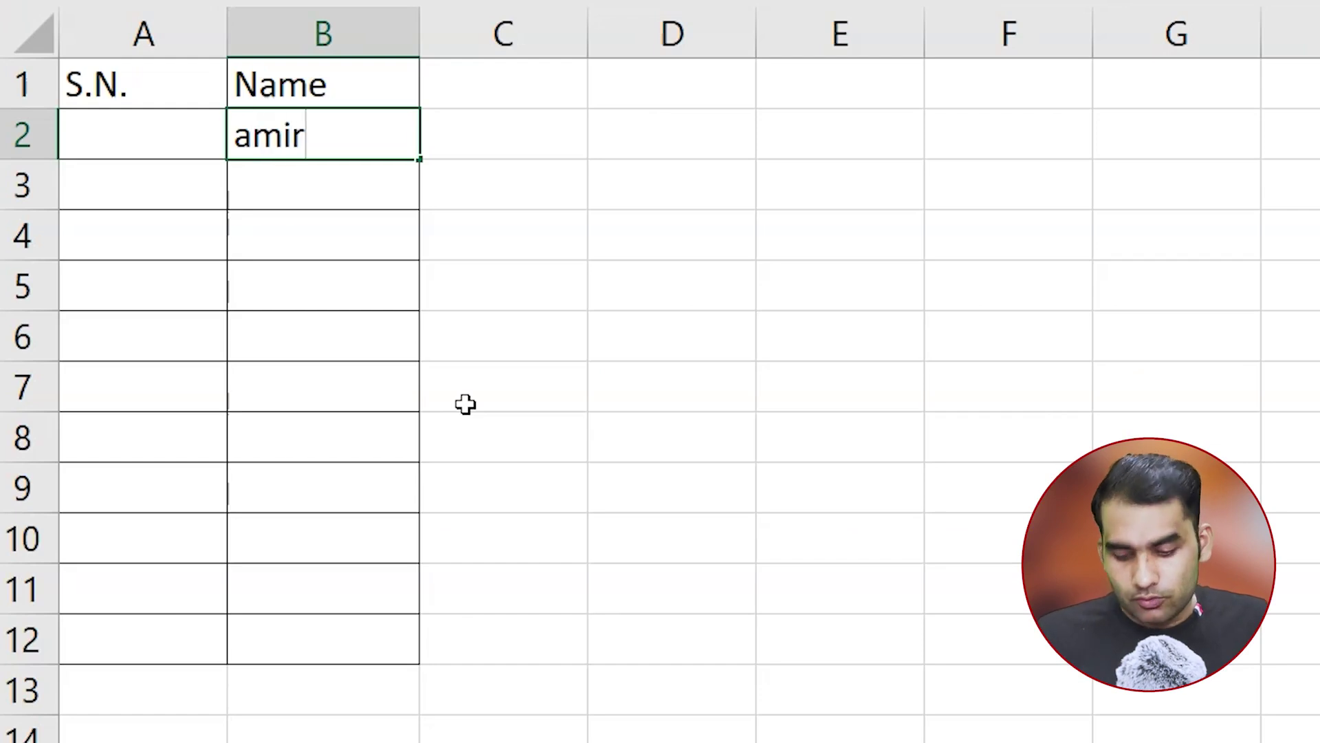
pyautogui.press('Return')
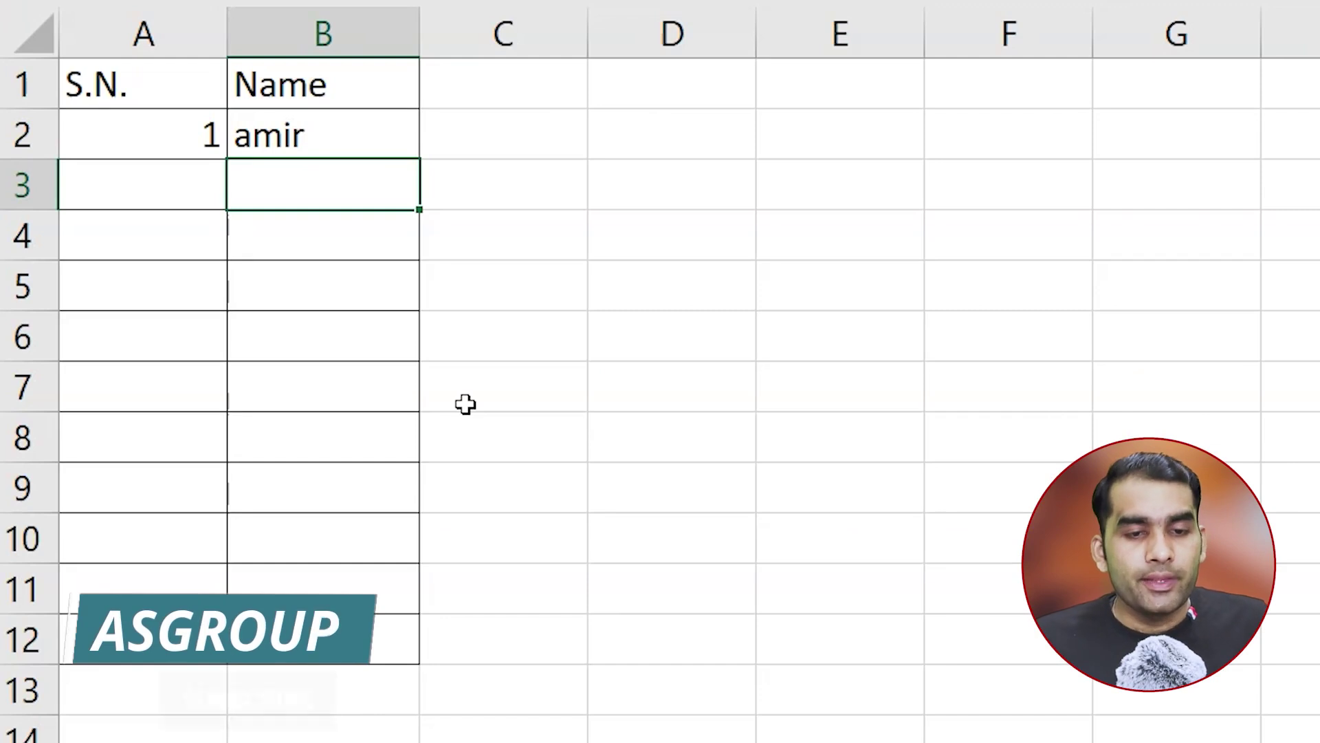
pyautogui.write('raju')
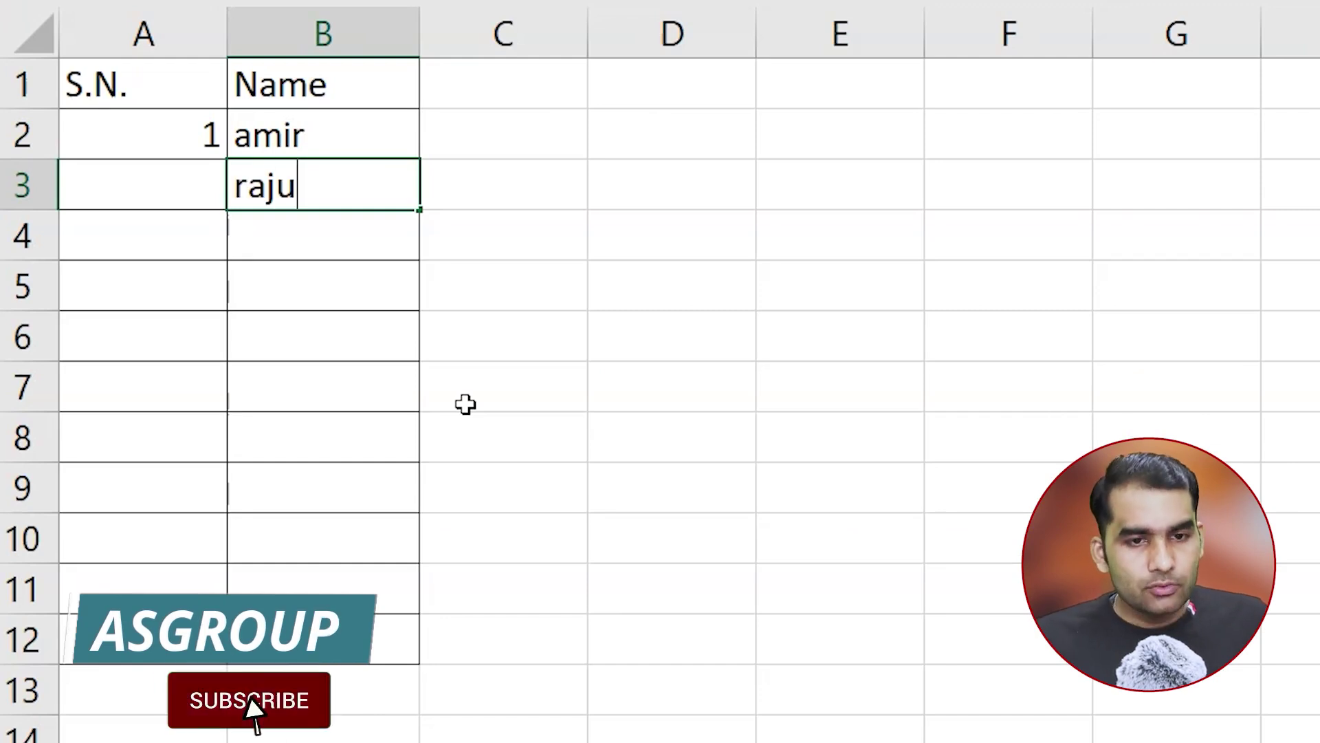
pyautogui.press('Return')
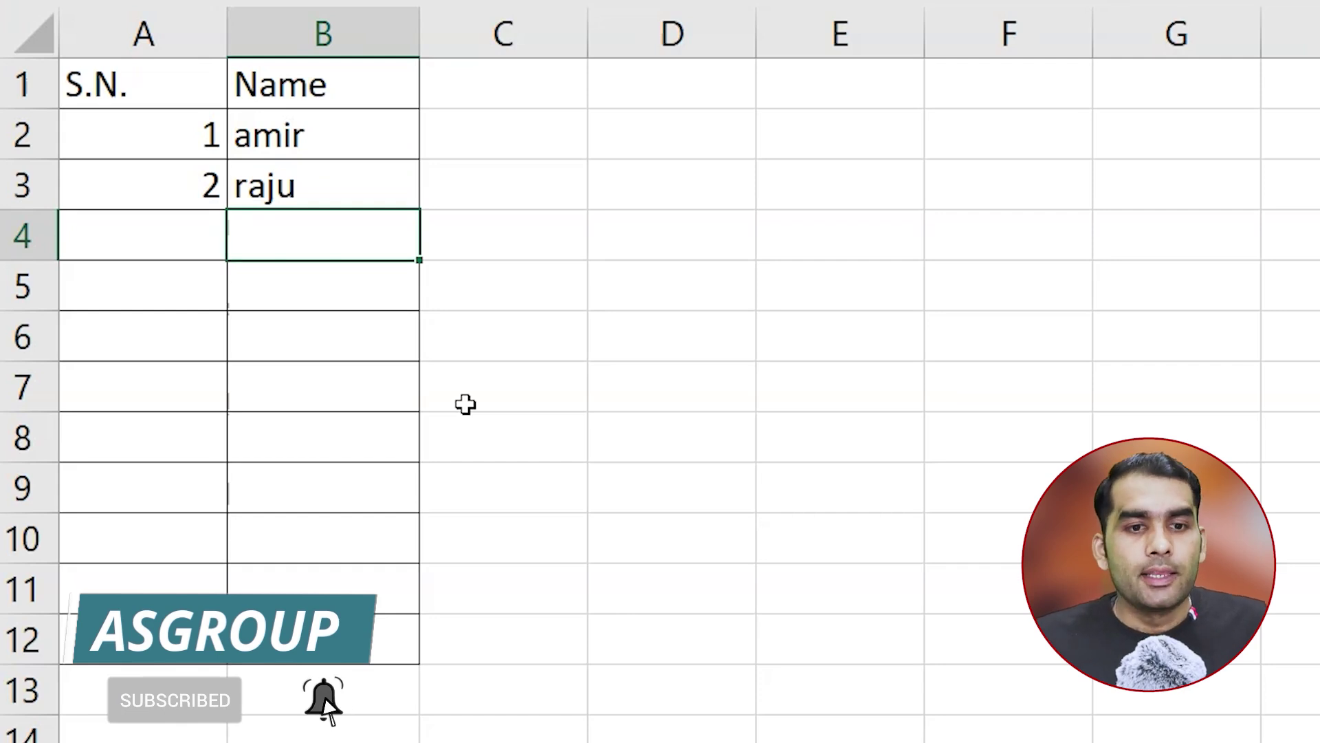
pyautogui.press('Down')
pyautogui.press('Down')
pyautogui.press('Down')
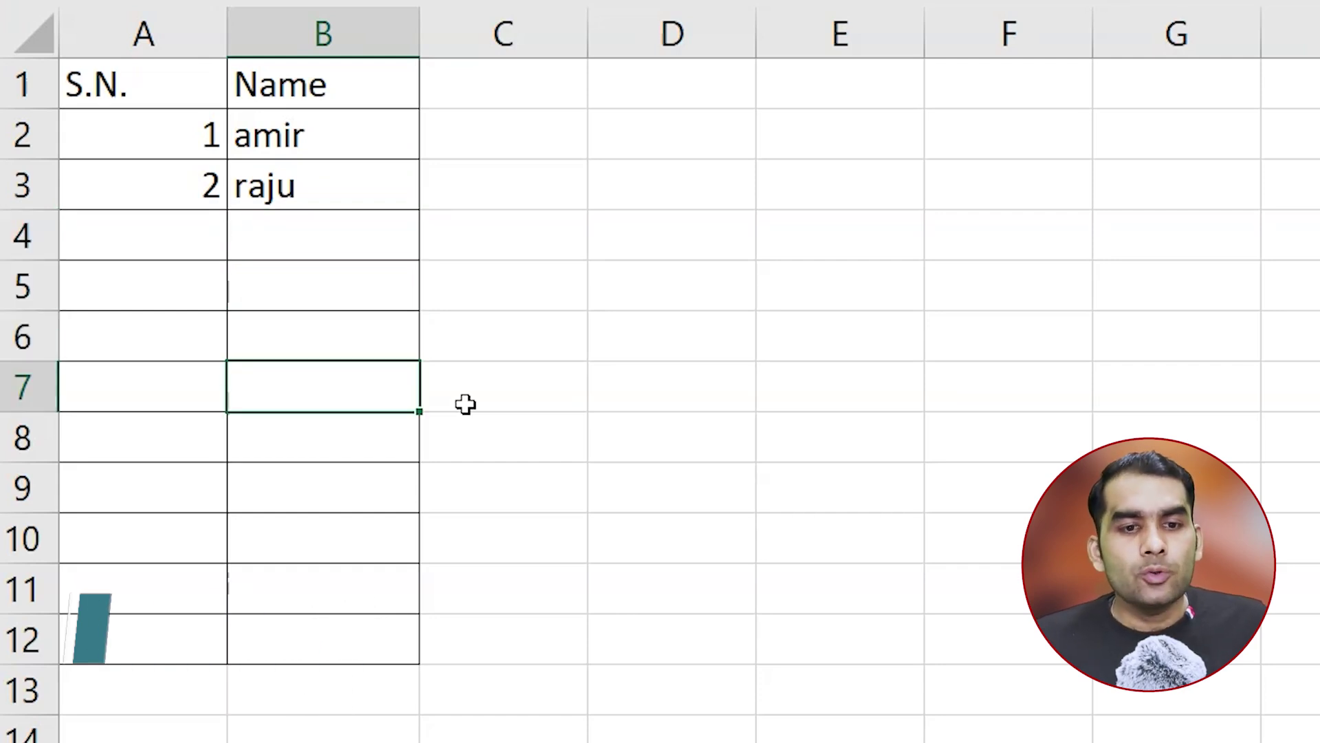
pyautogui.write('raman')
pyautogui.press('Return')
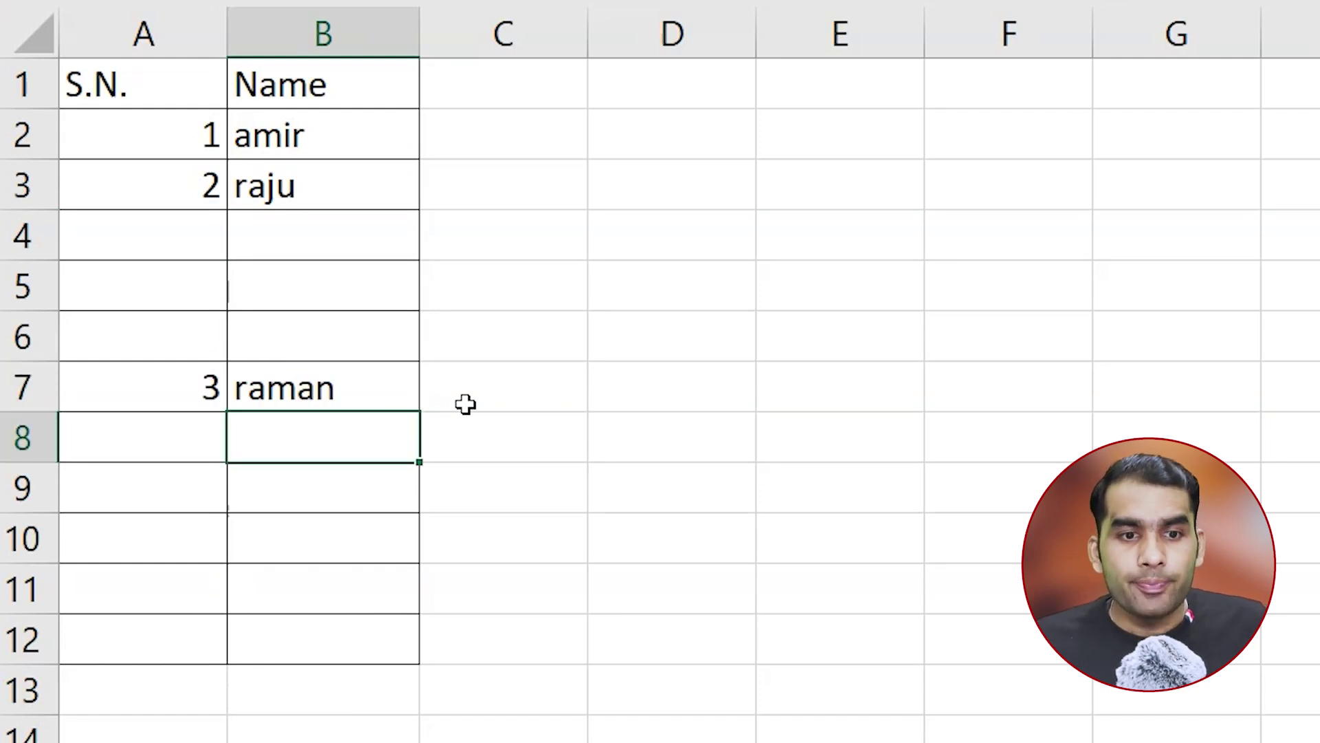
pyautogui.press('Up')
pyautogui.press('Up')
pyautogui.press('Up')
pyautogui.press('Up')
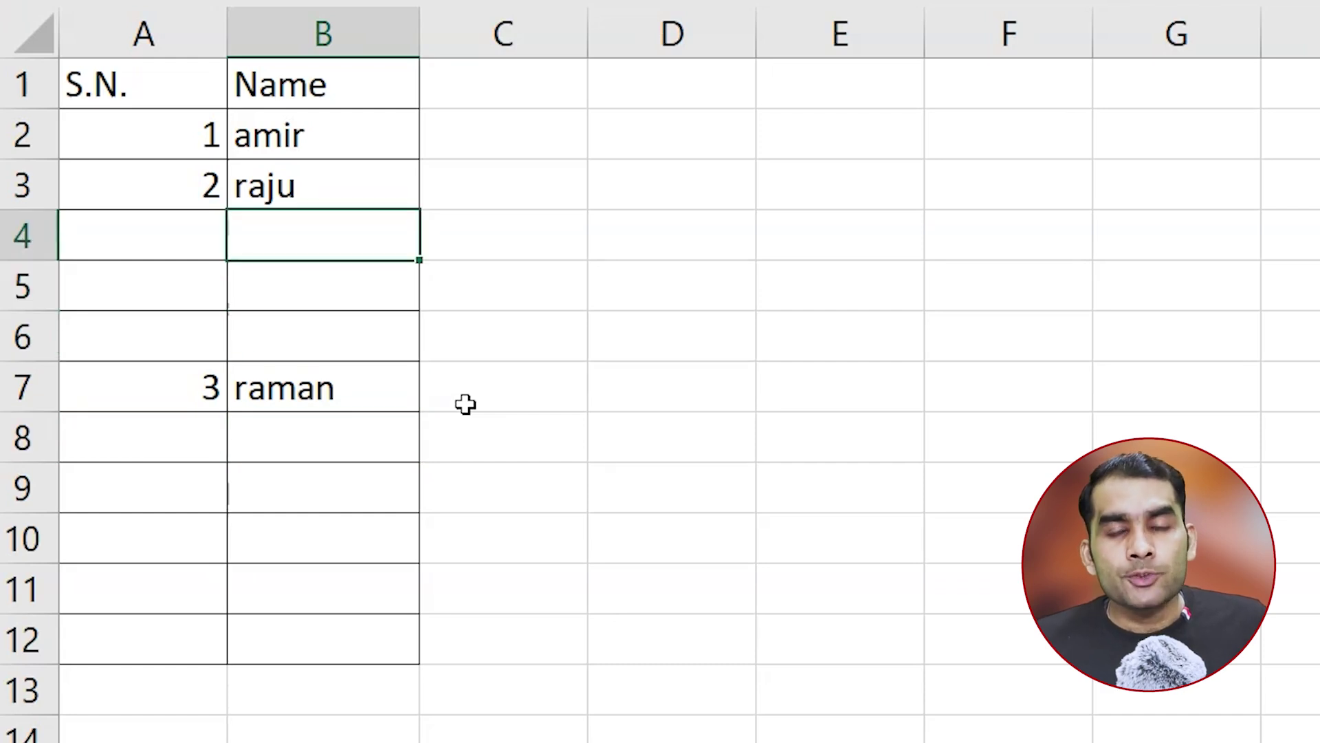
# Step: Enter rohan in B4 over the raju AutoComplete suggestion, so raman renumbers to 4
pyautogui.write('raj')
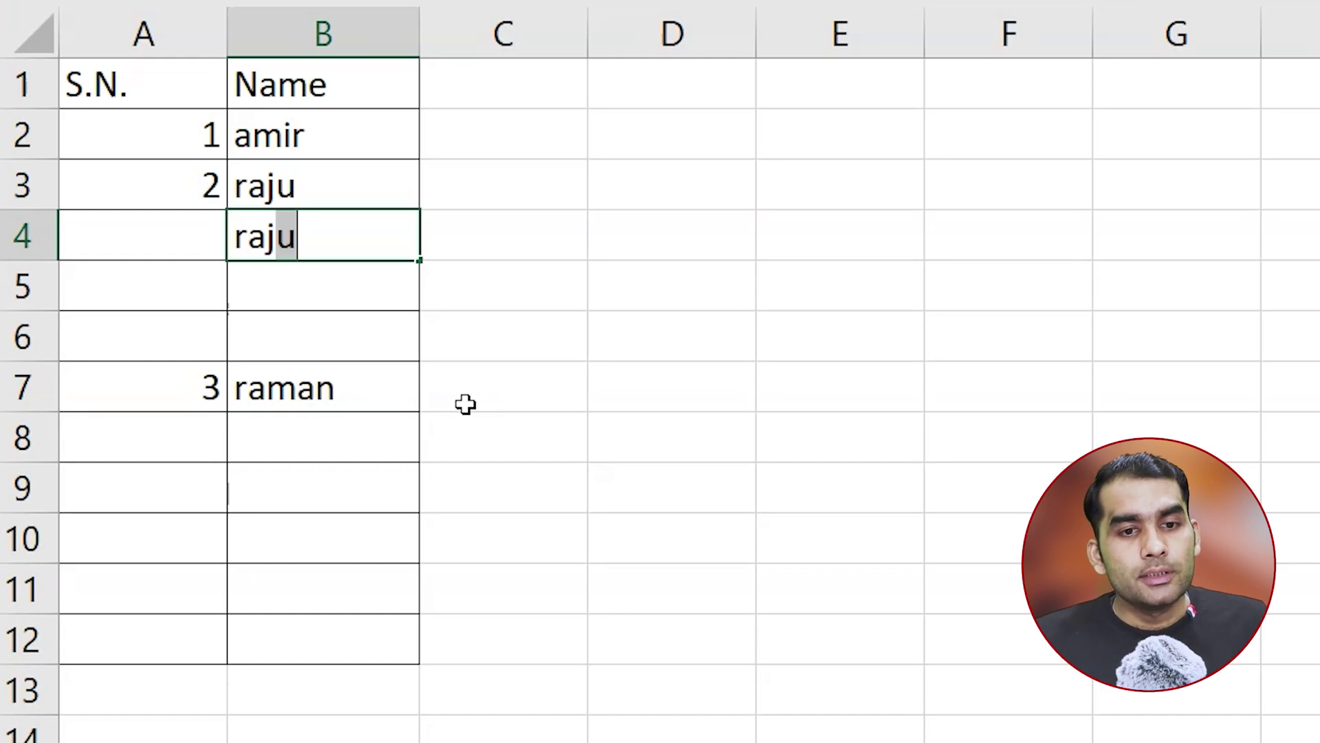
pyautogui.press('BackSpace')
pyautogui.press('BackSpace')
pyautogui.press('BackSpace')
pyautogui.write('ohan')
pyautogui.press('Return')
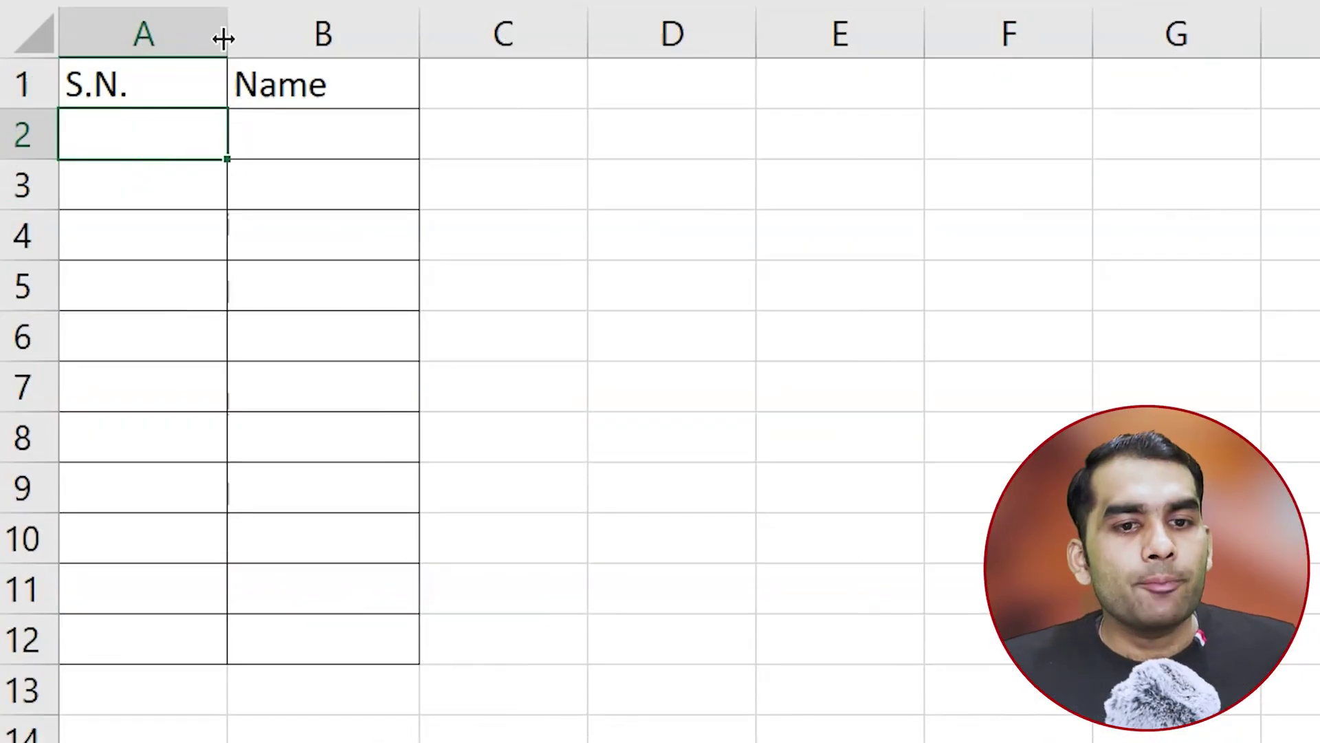
# Step: Widen column A and start the formula =if(B2<>"", in cell A2
pyautogui.moveTo(227, 39); pyautogui.dragTo(303, 43)
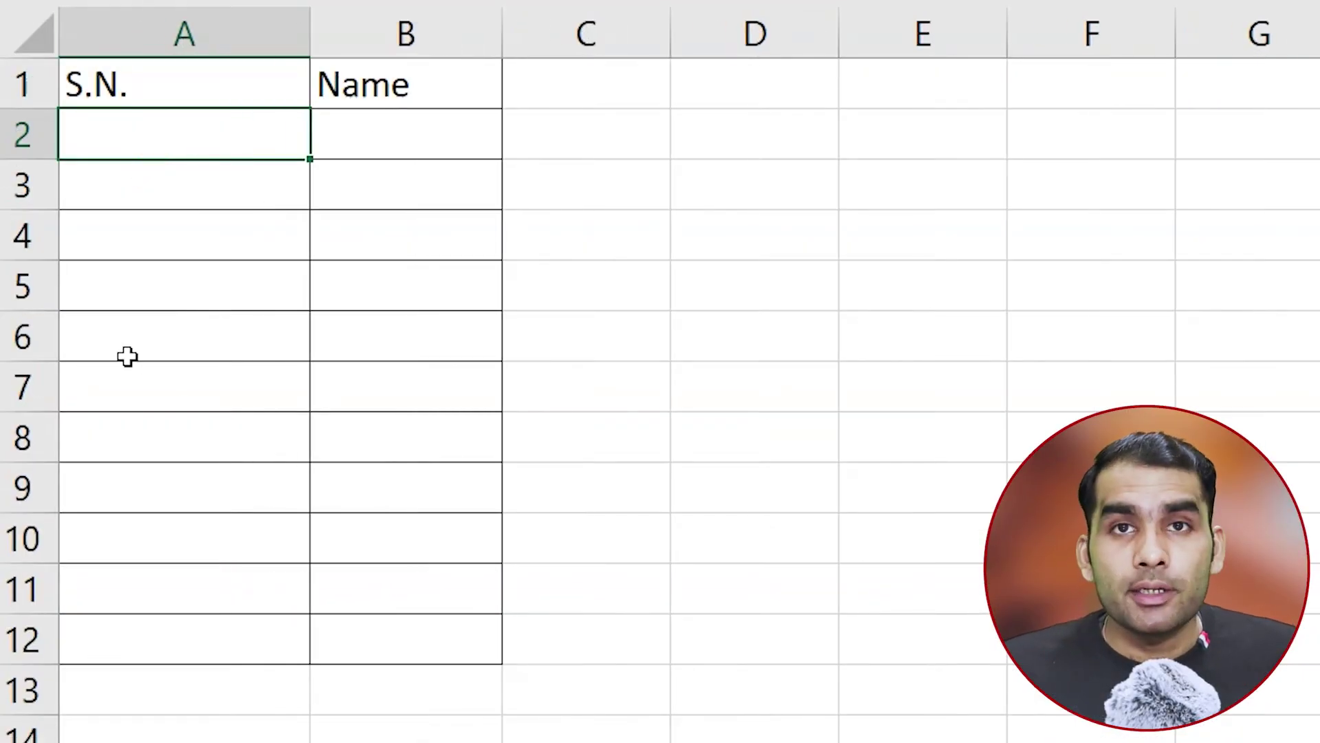
pyautogui.moveTo(310, 27); pyautogui.dragTo(388, 21)
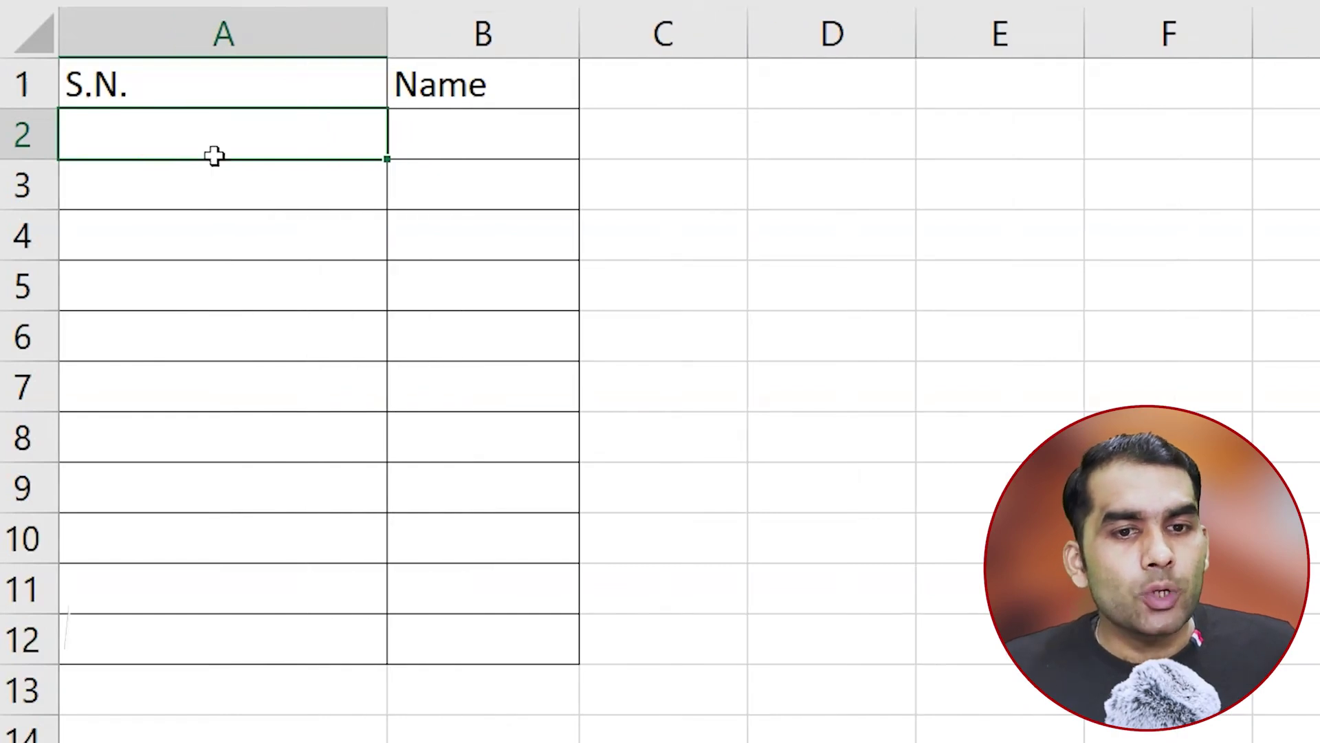
pyautogui.click(259, 136)
pyautogui.write('=')
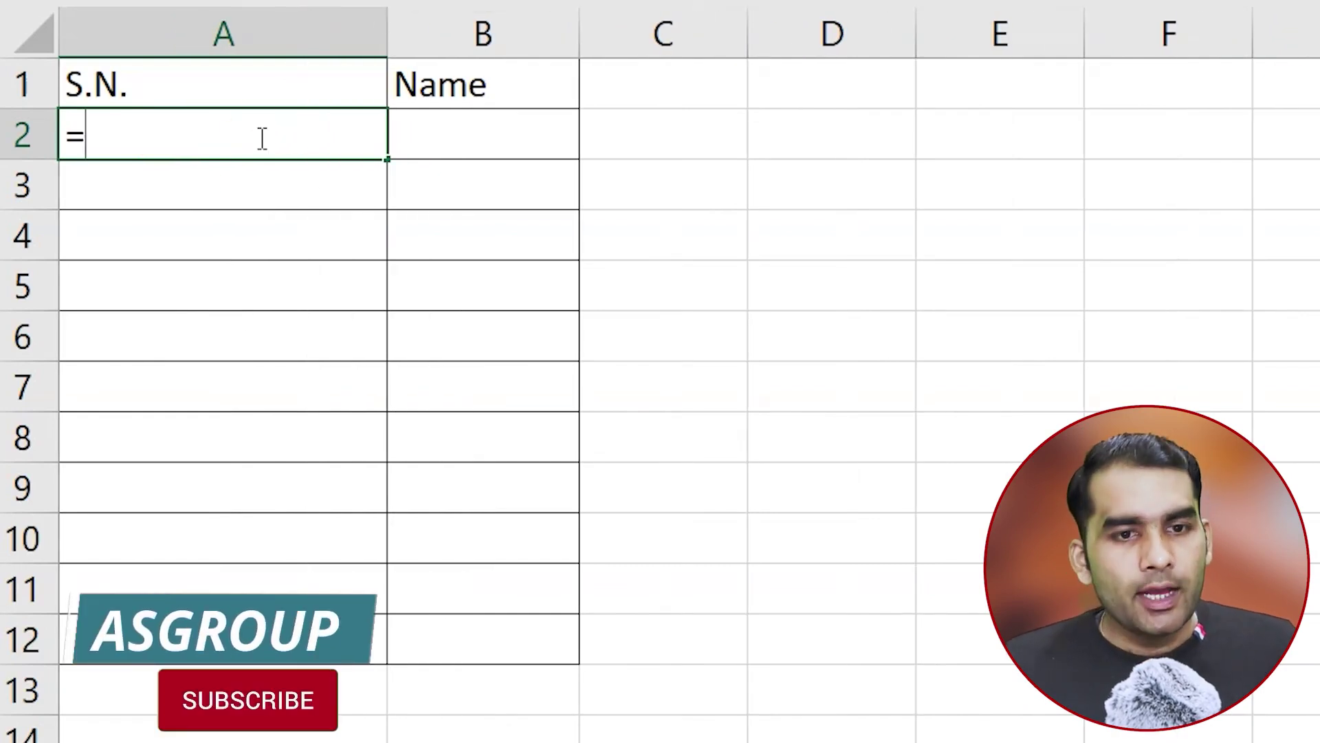
pyautogui.write('i')
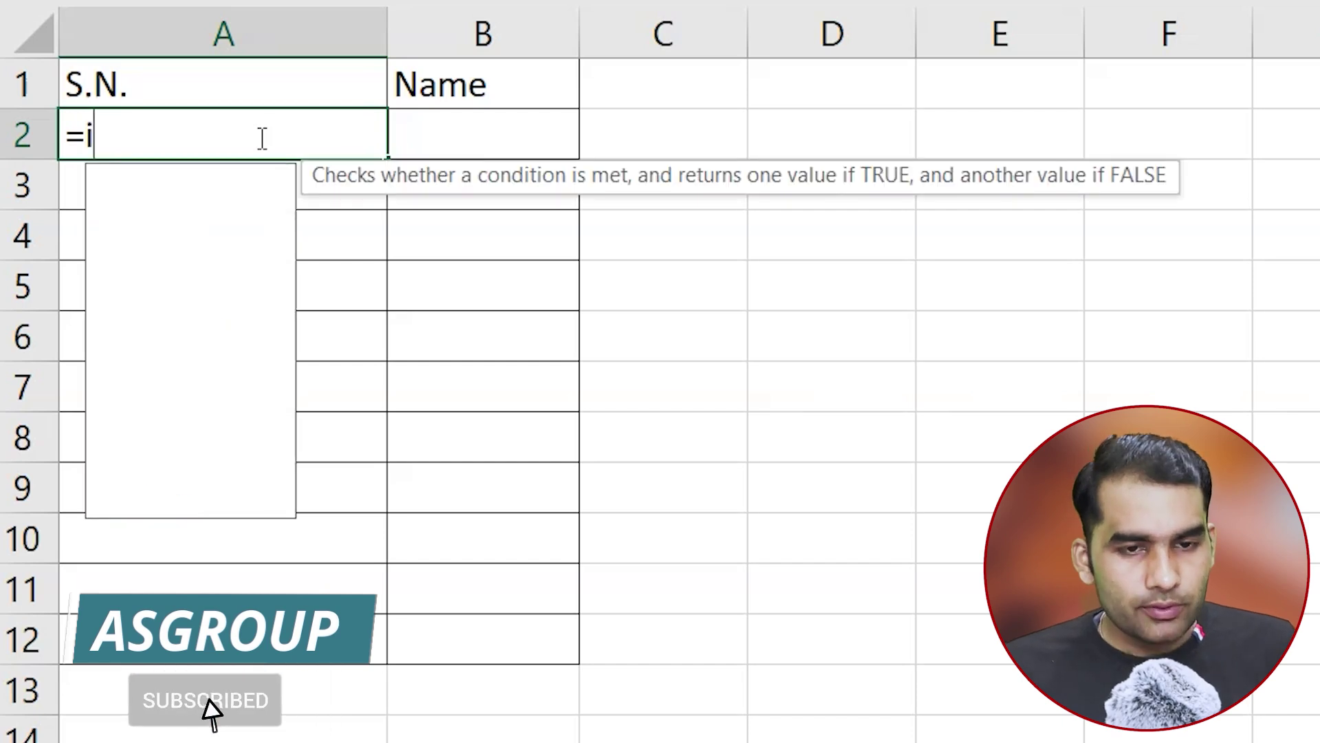
pyautogui.write('f(')
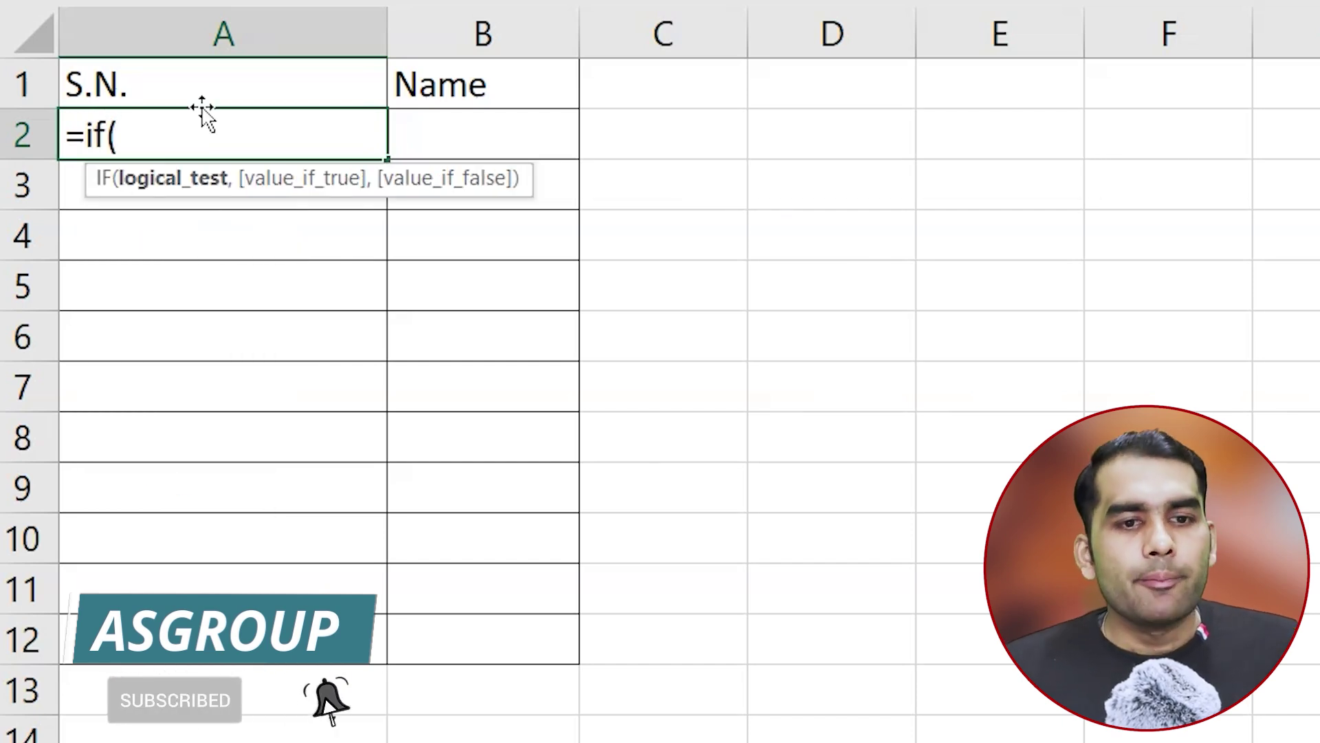
pyautogui.click(515, 128)
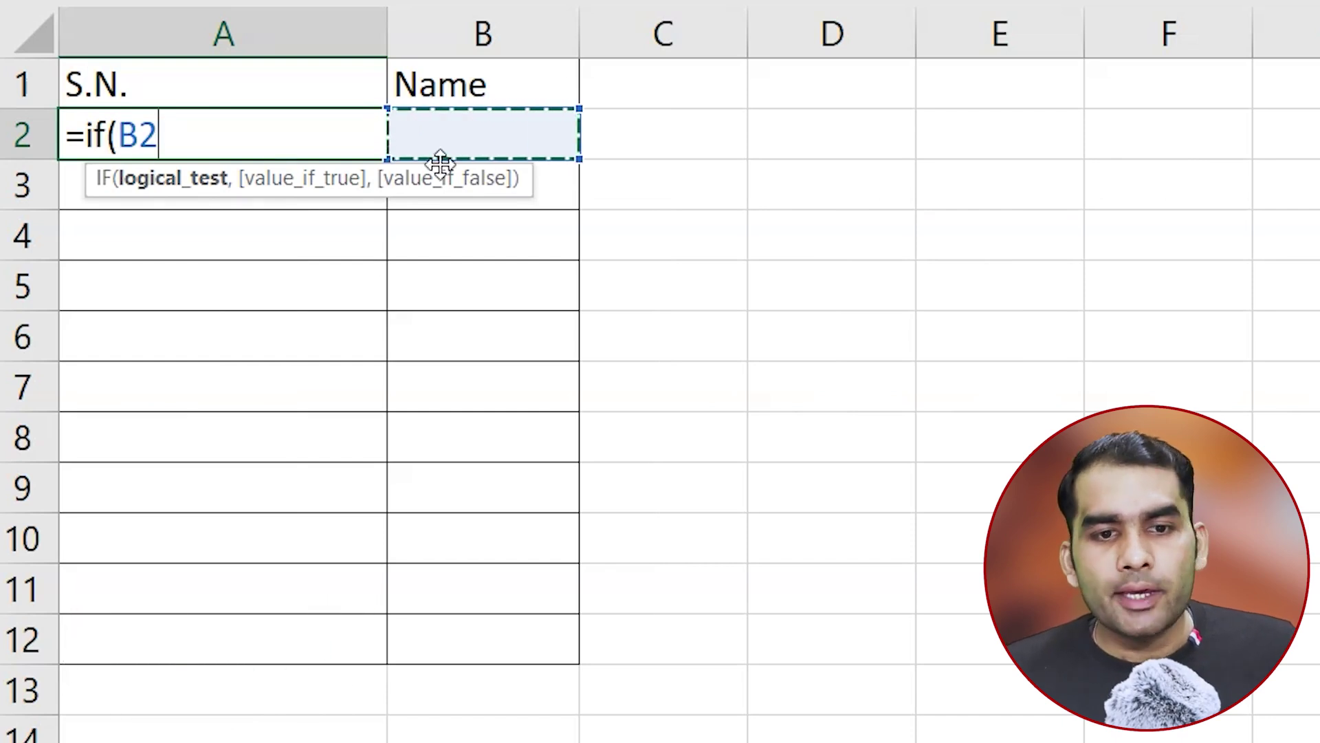
pyautogui.write('<>""')
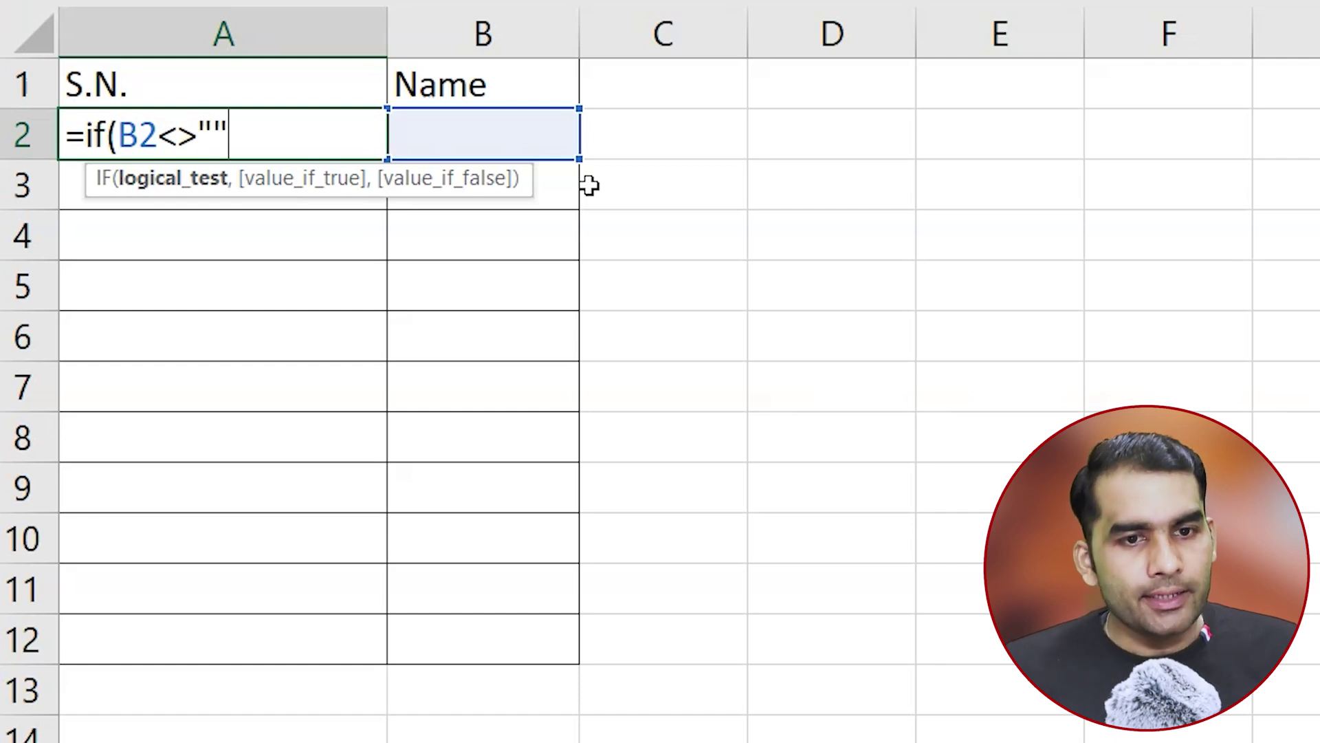
pyautogui.write(',')
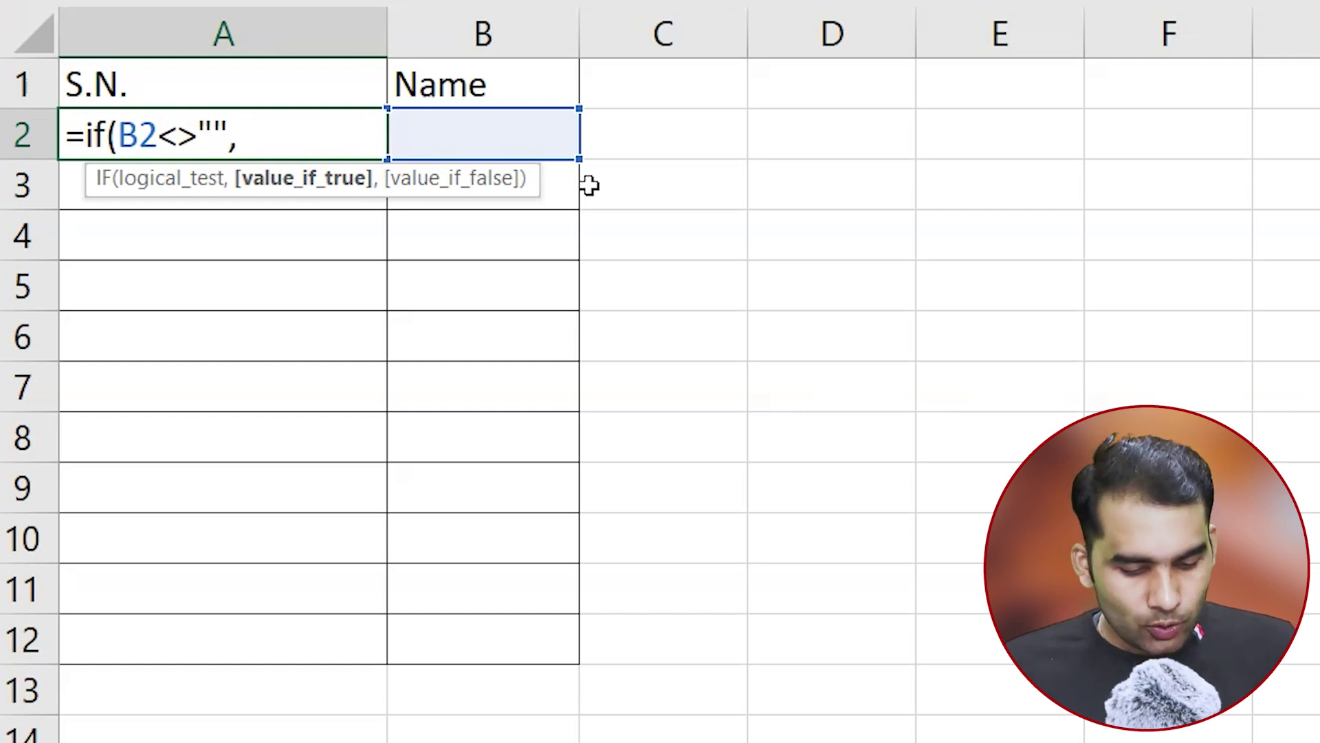
# Step: Complete A2 as =IF(B2<>"",COUNTA($B$2:B2),""), locking the range start at $B$2 with F4
pyautogui.write('count')
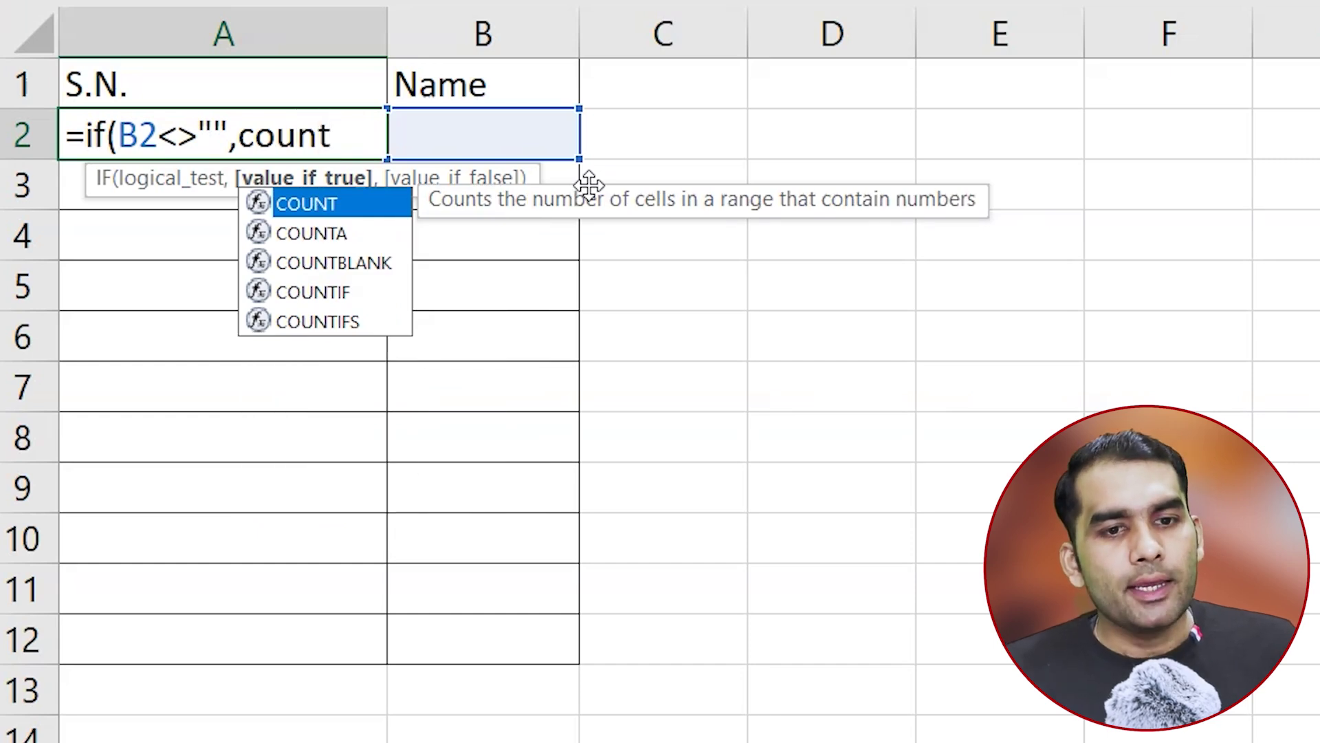
pyautogui.write('a')
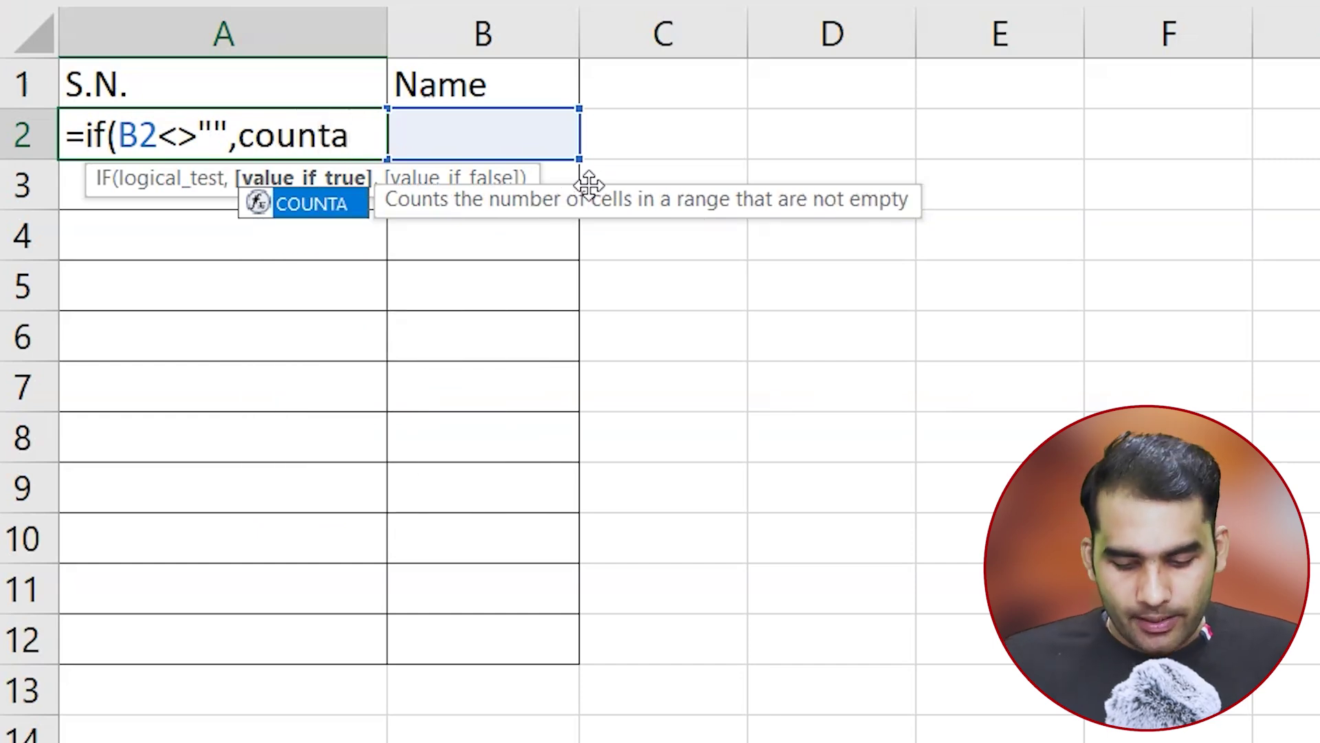
pyautogui.write('(')
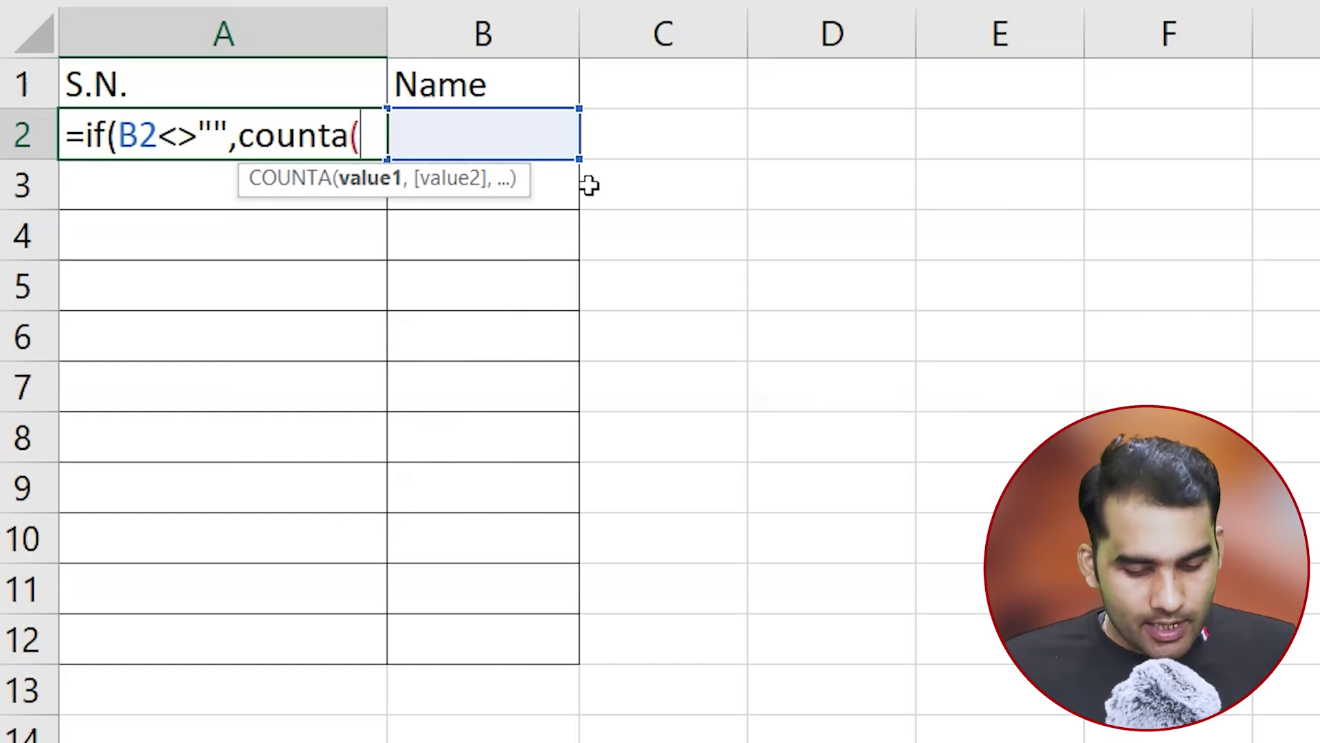
pyautogui.write('b')
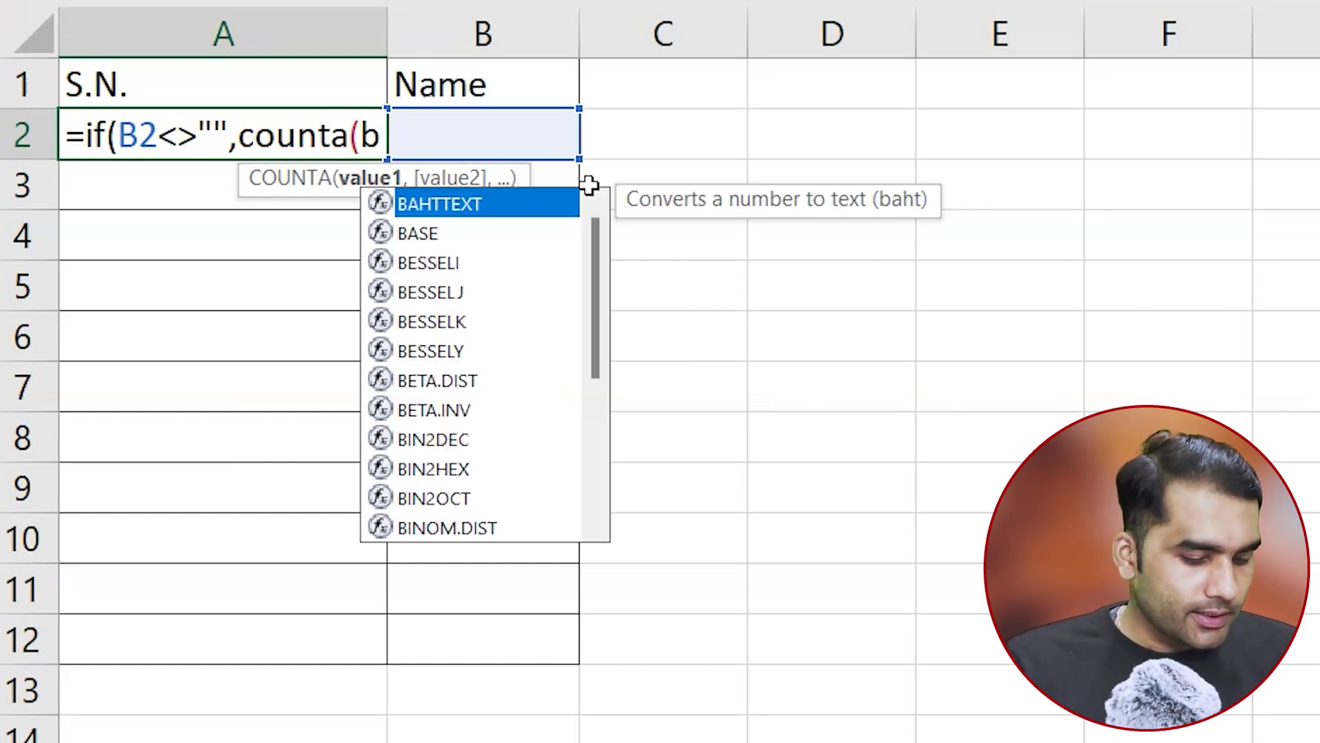
pyautogui.write('2')
pyautogui.press('F4')
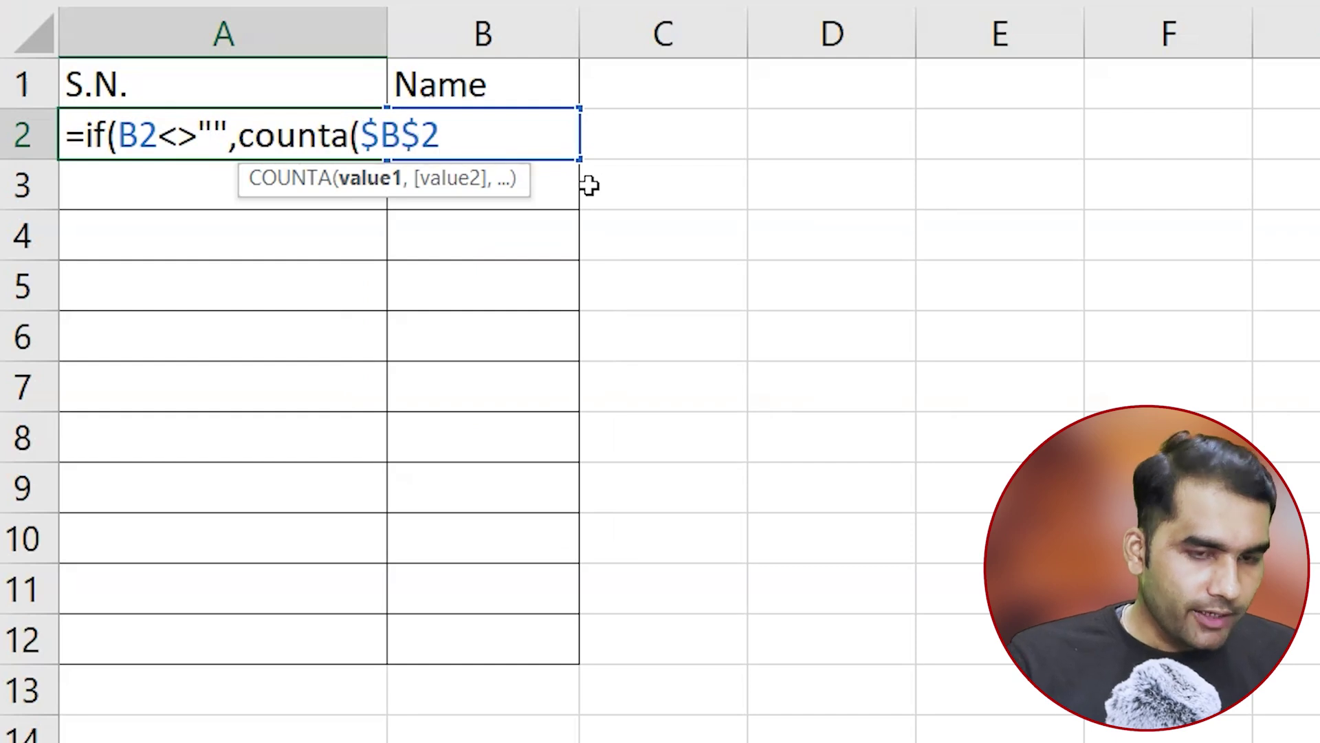
pyautogui.write(':b2')
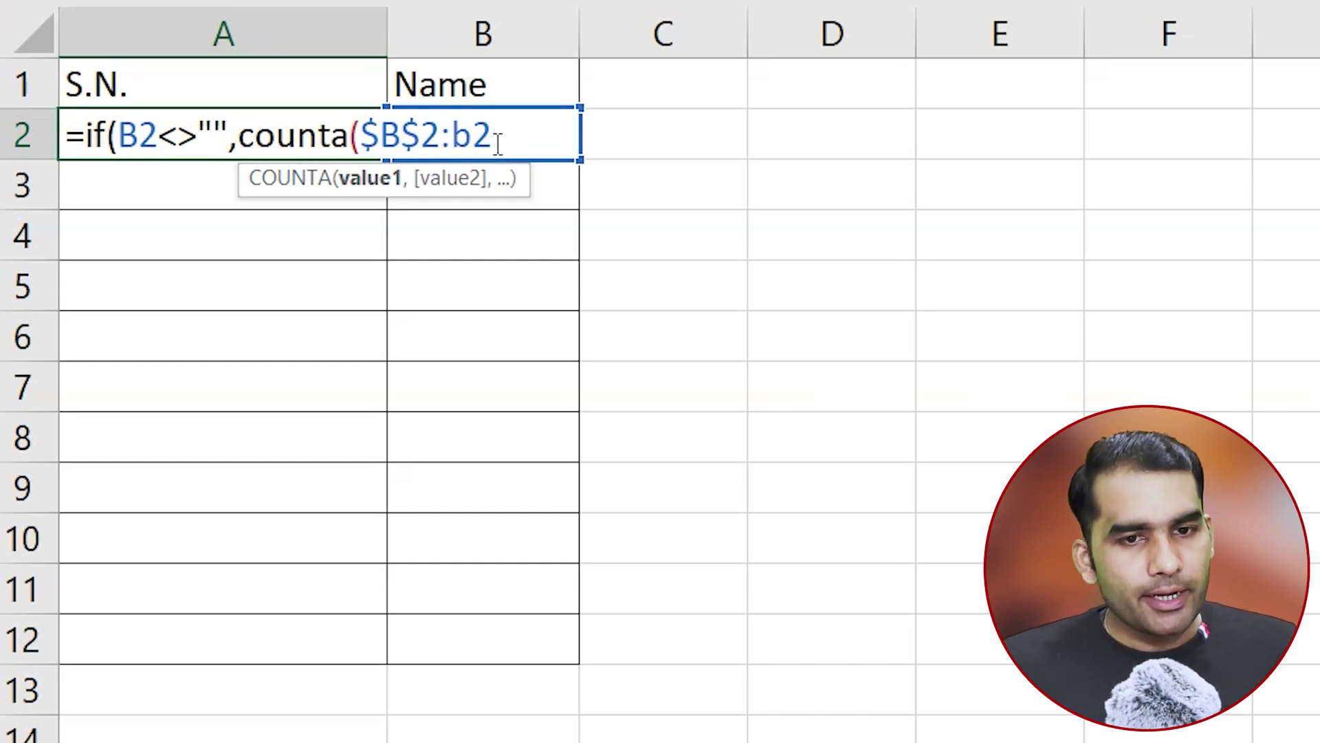
pyautogui.write(',"")')
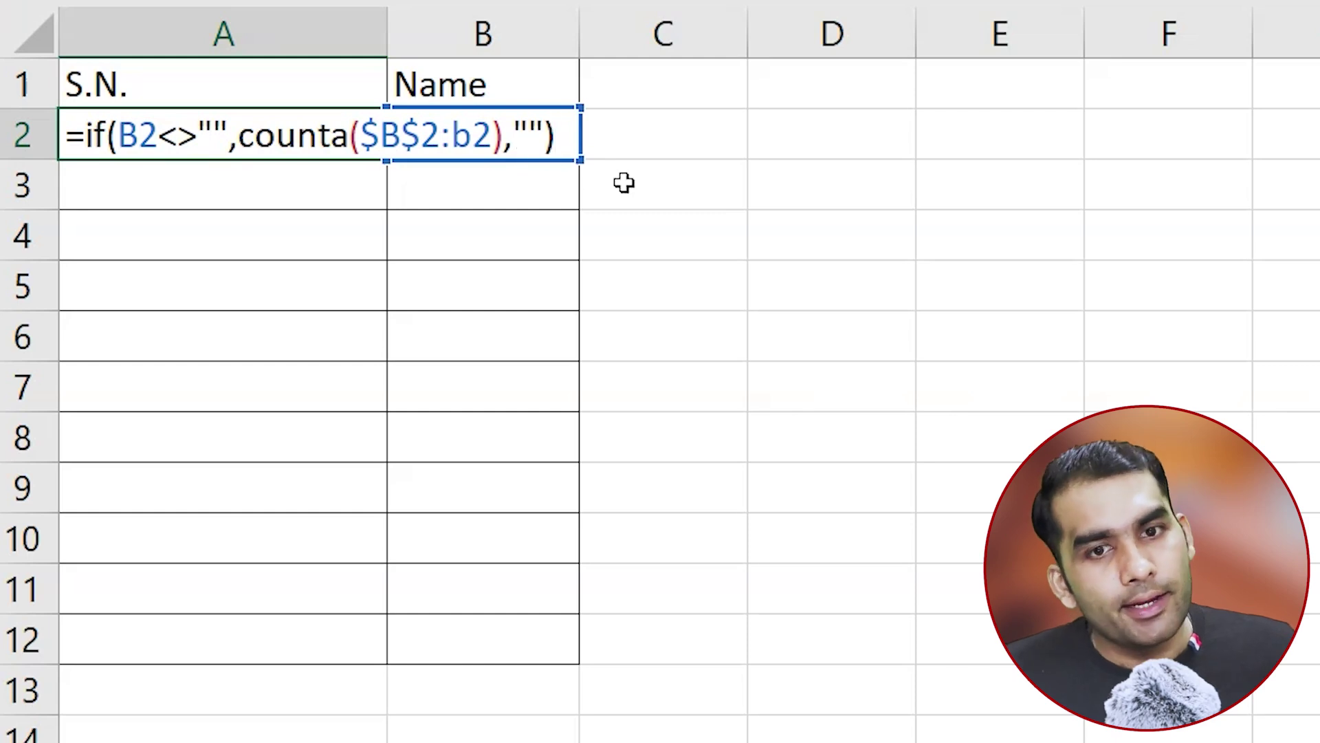
pyautogui.press('Return')
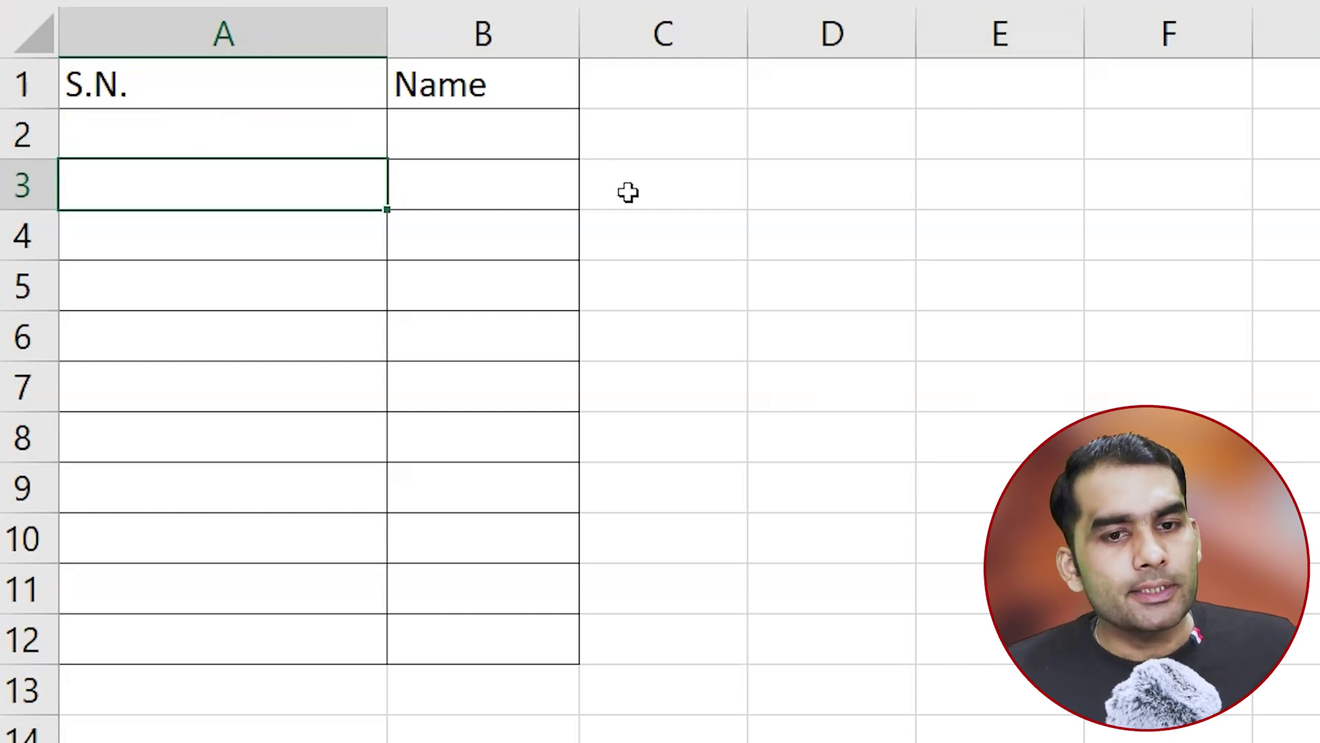
# Step: Fill the A2 formula down to A12 and enter amir in B2
pyautogui.click(325, 137)
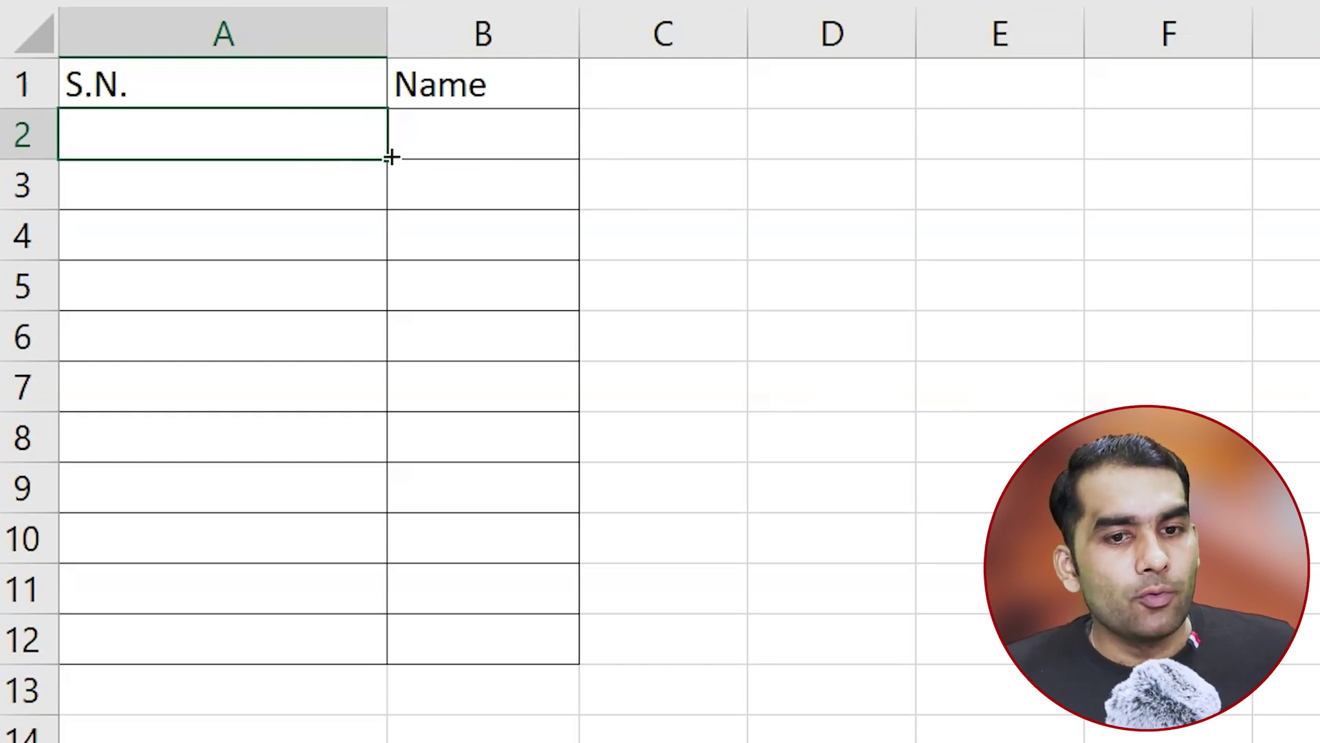
pyautogui.moveTo(387, 155); pyautogui.dragTo(344, 640)
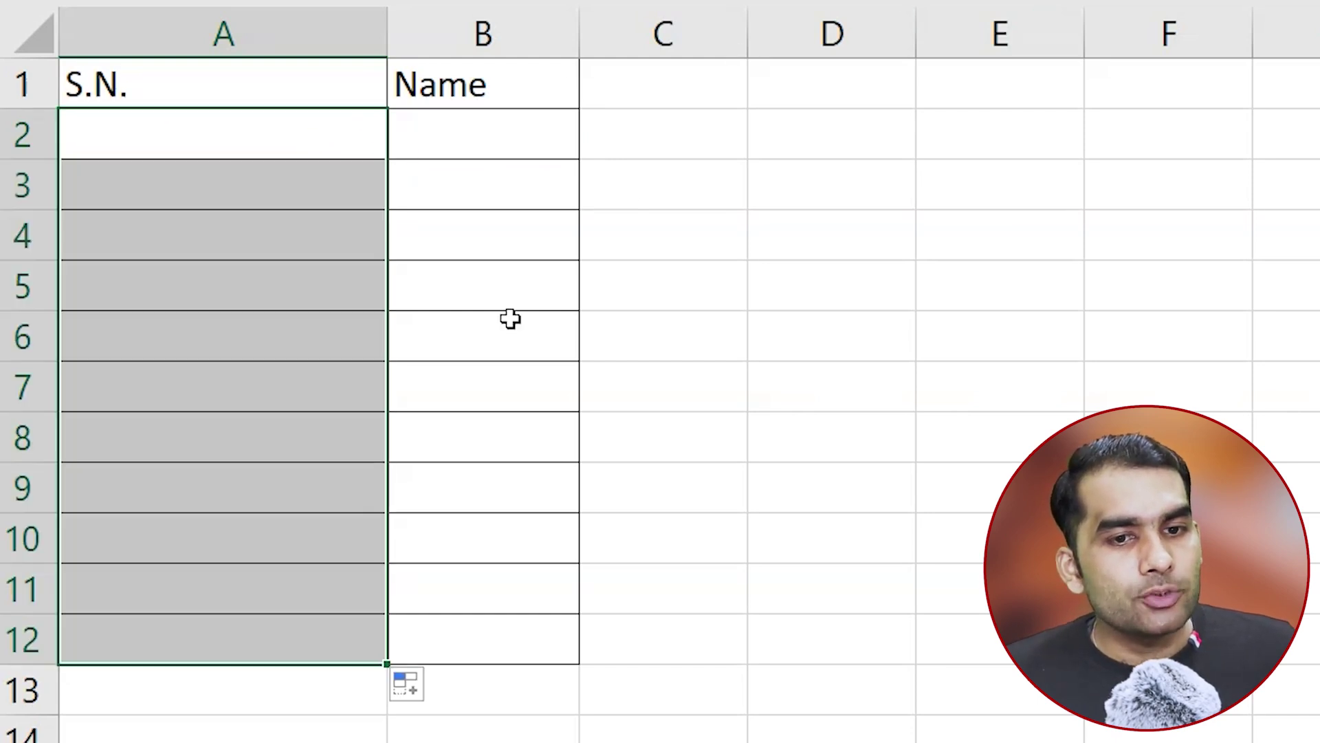
pyautogui.click(472, 139)
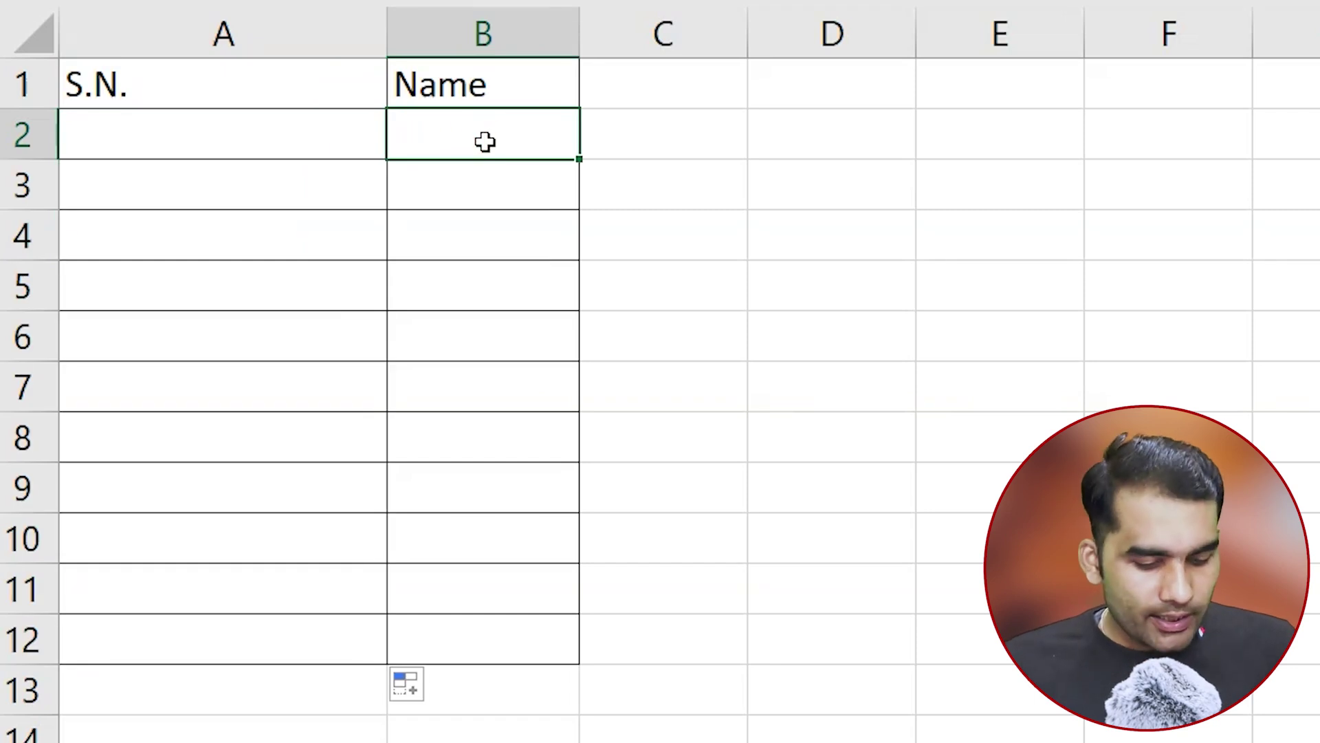
pyautogui.write('amir')
pyautogui.press('Return')
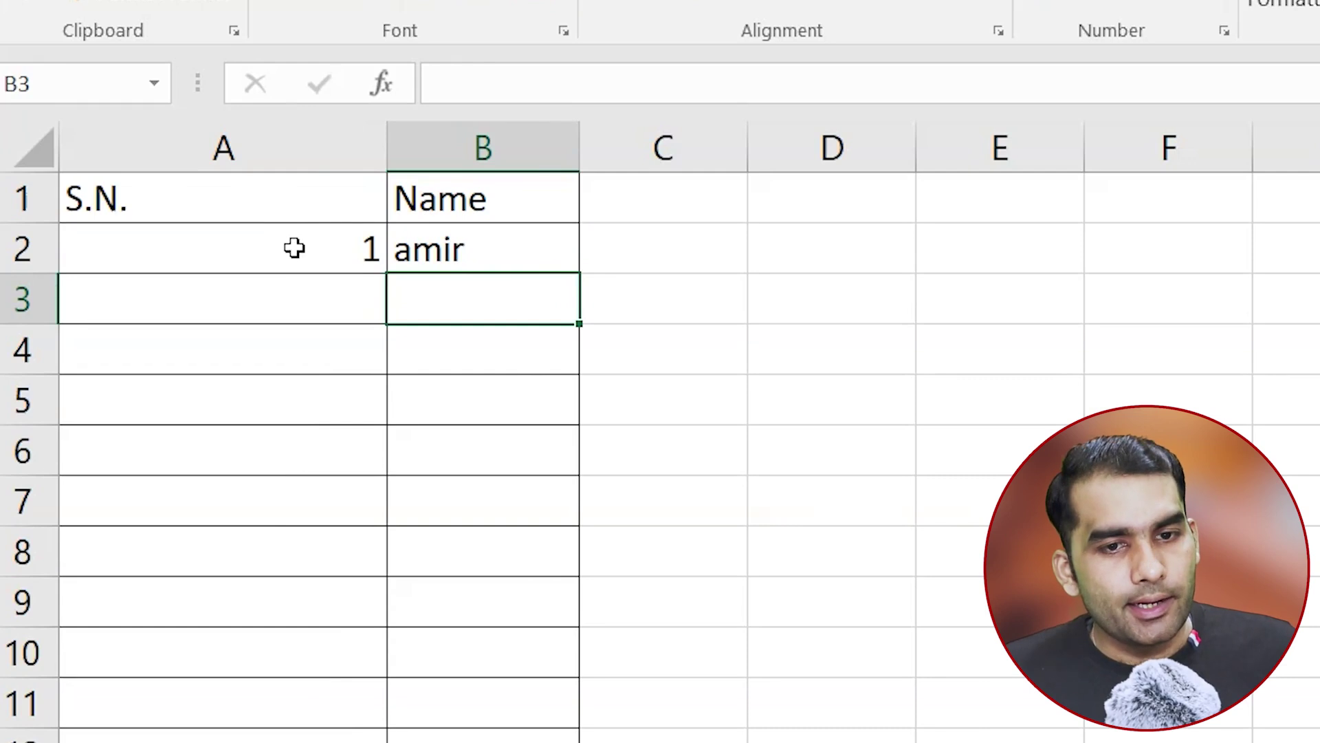
# Step: Enter amit in B3 and sumit in B4, then check the S.N. formula in A4
pyautogui.click(319, 346)
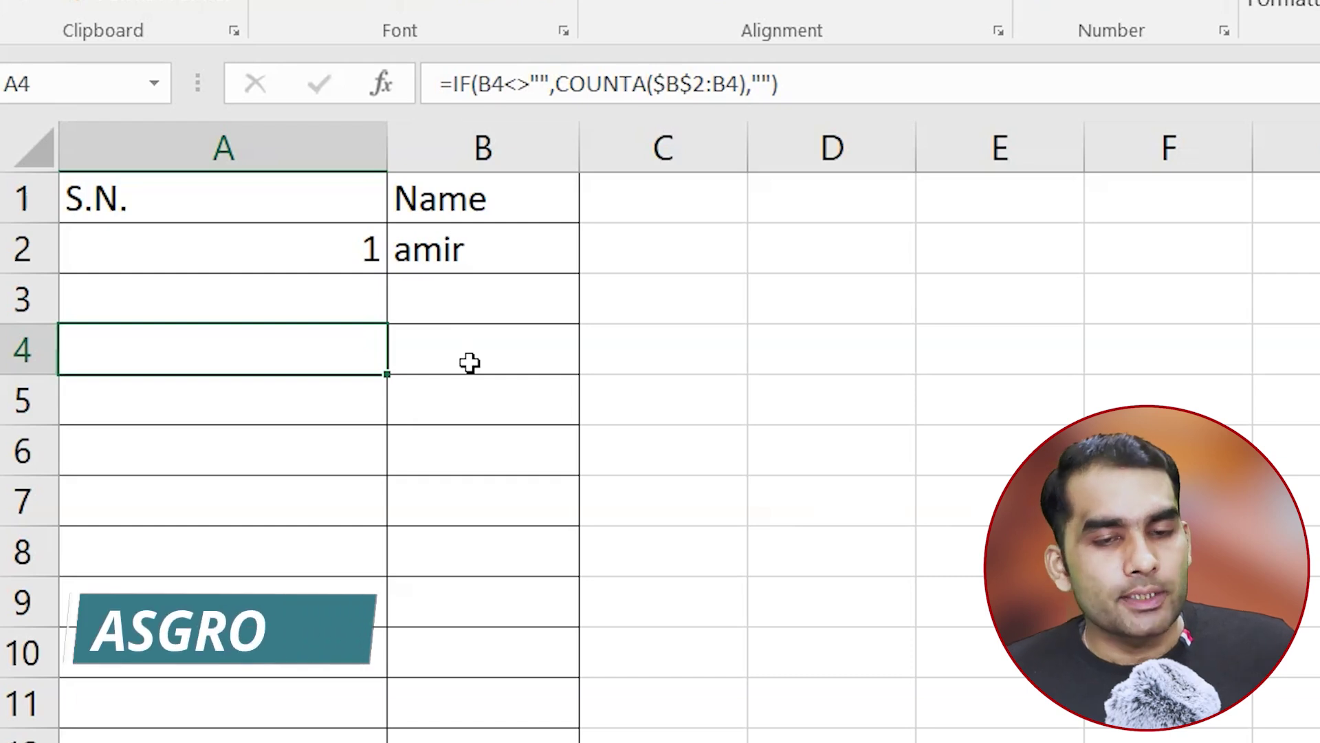
pyautogui.click(473, 308)
pyautogui.write('amit')
pyautogui.press('Return')
pyautogui.write('su')
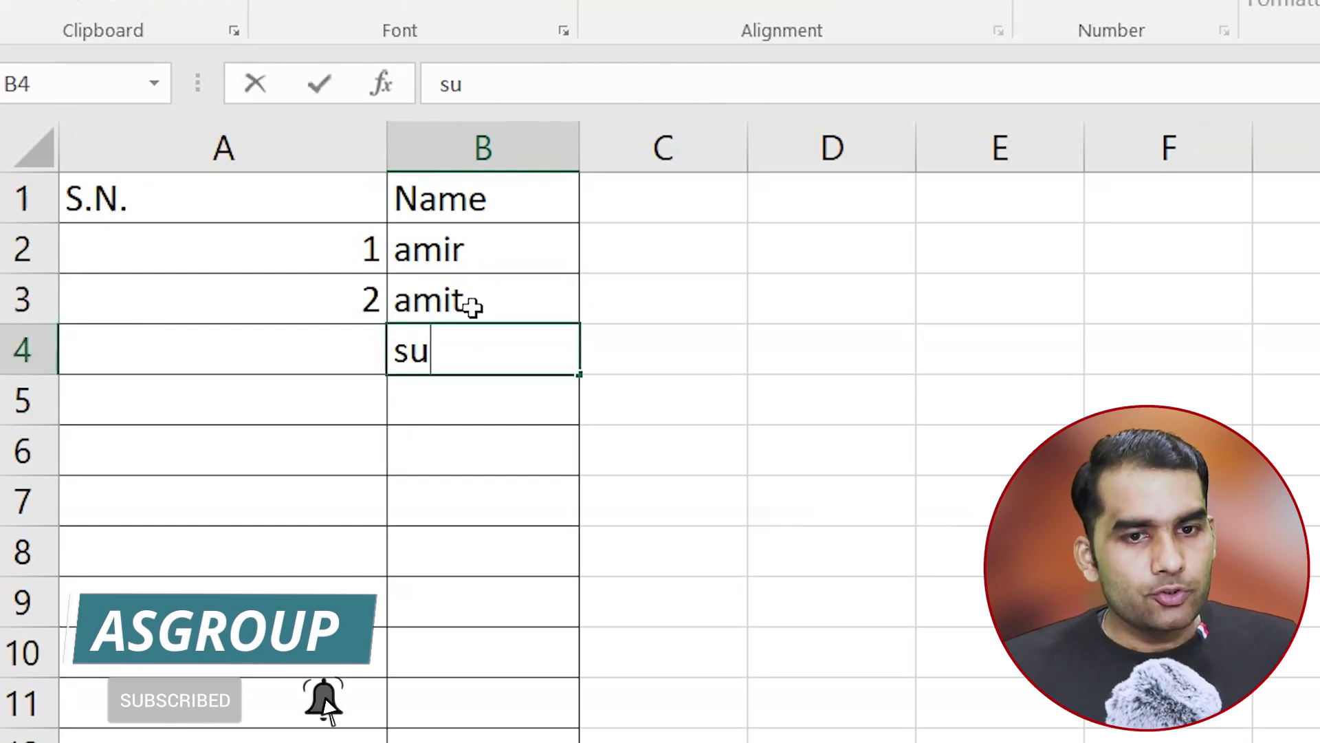
pyautogui.write('mit')
pyautogui.press('Return')
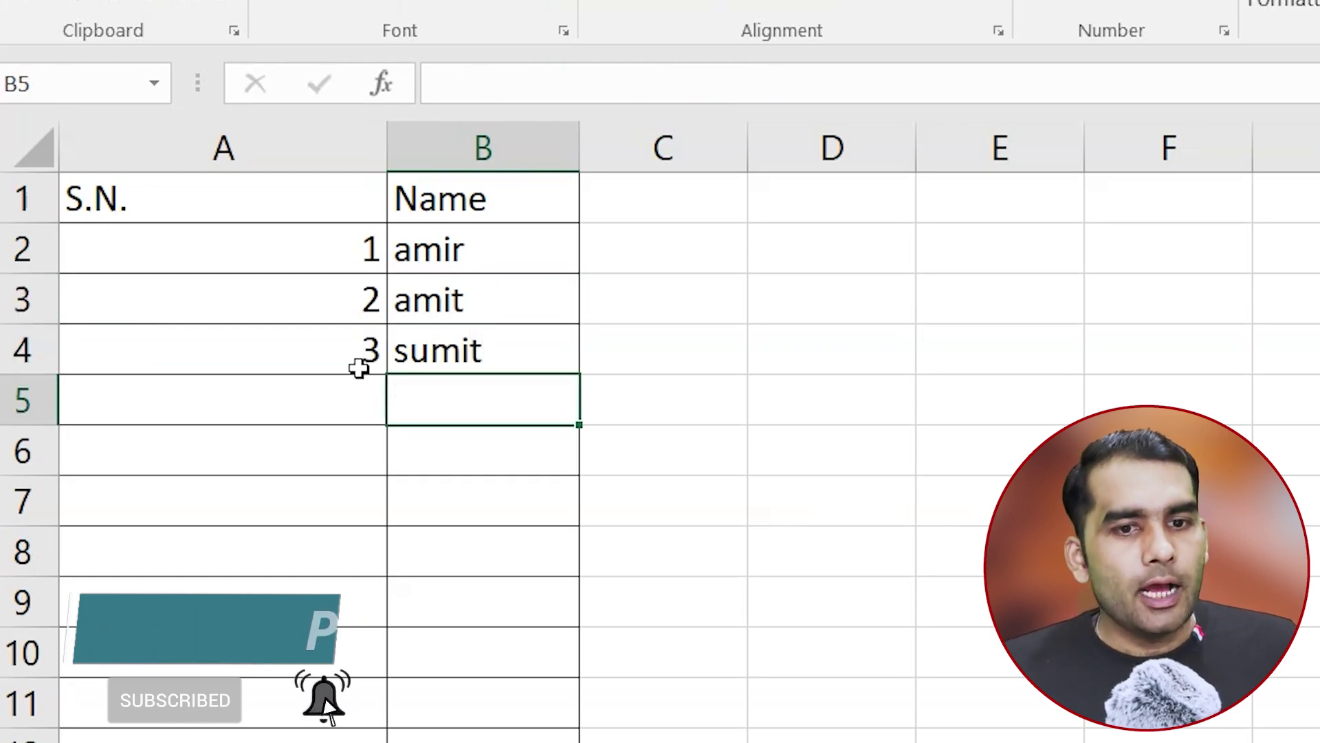
pyautogui.click(360, 363)
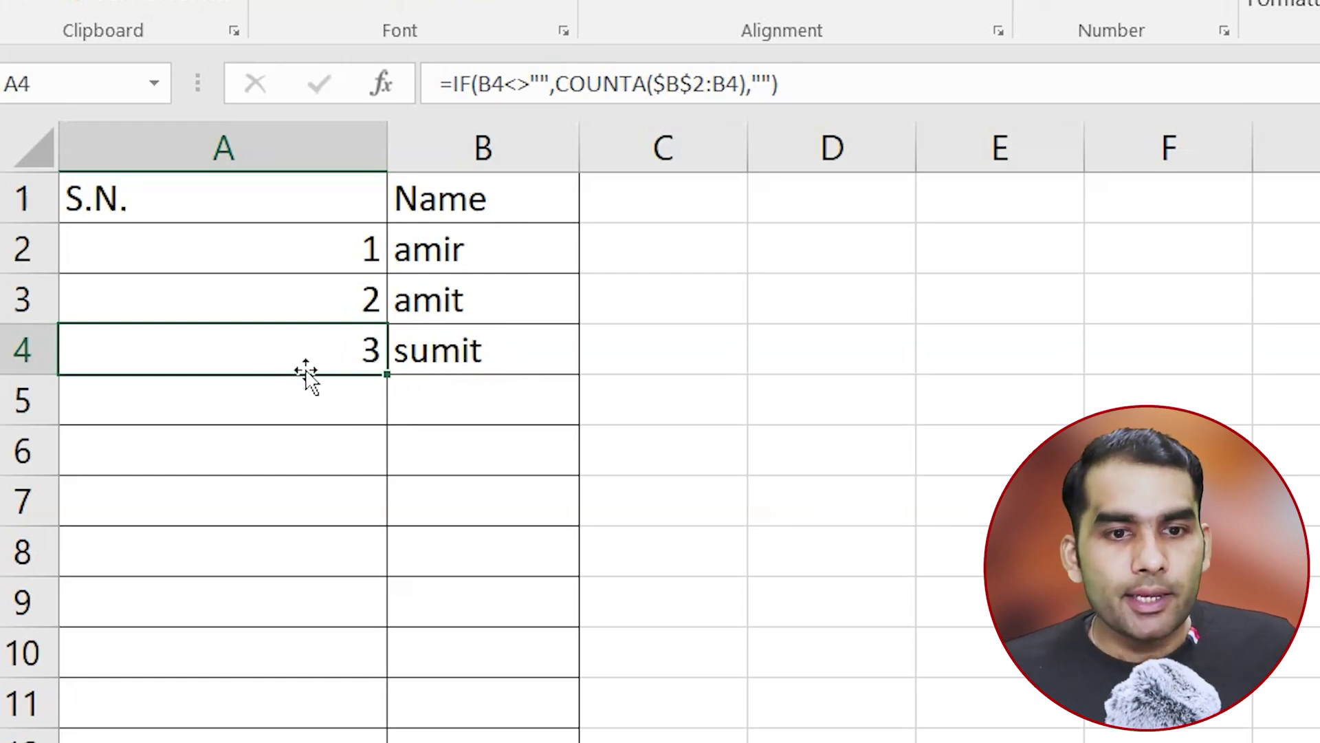
pyautogui.click(471, 460)
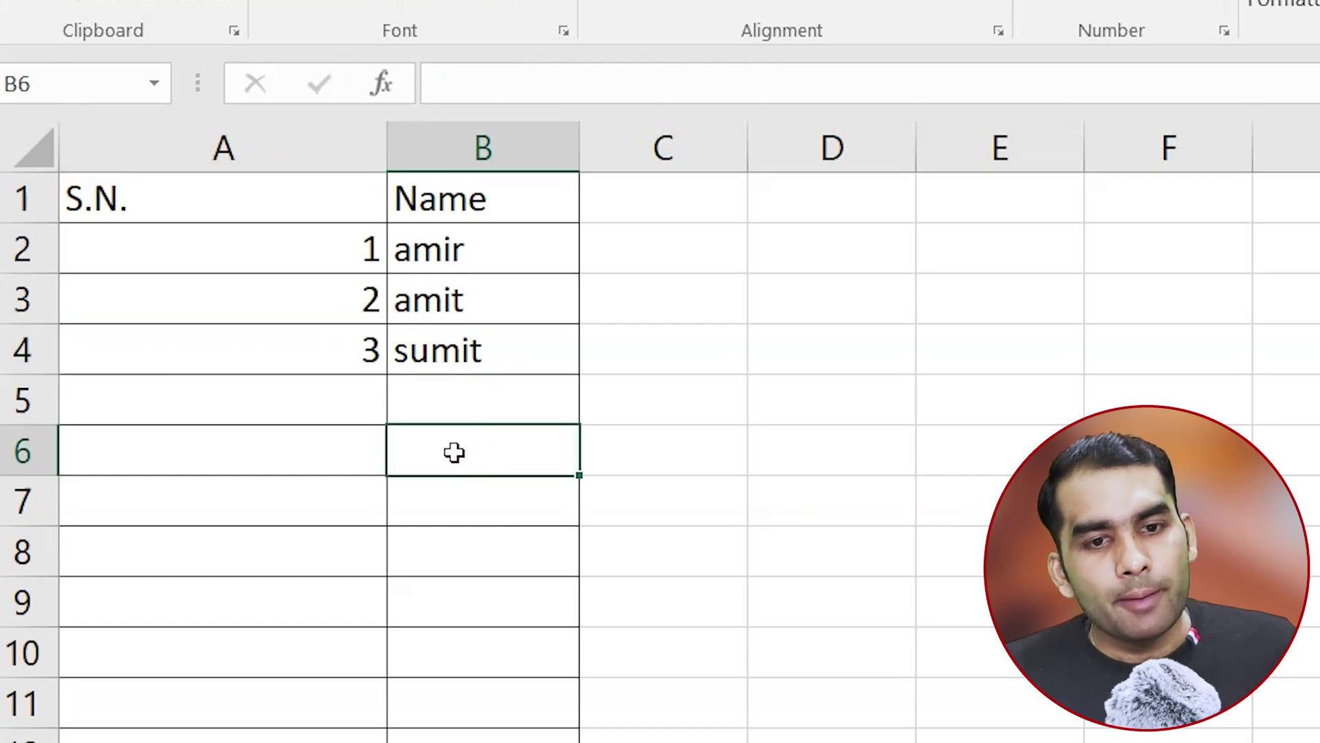